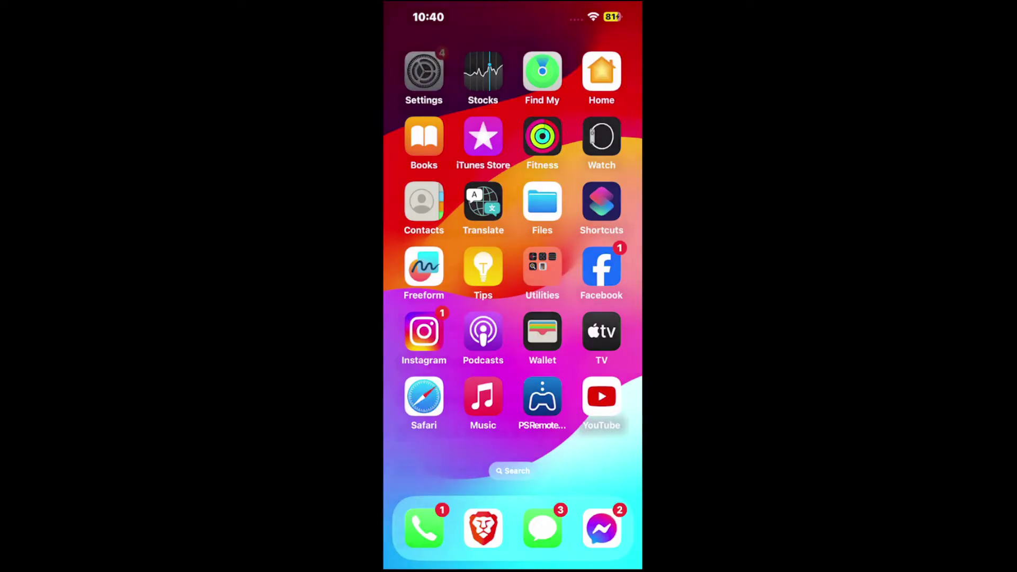
# - Launch the Settings app and go to its Battery page
pyautogui.click(425, 73)
pyautogui.scroll(-5, 513, 318)
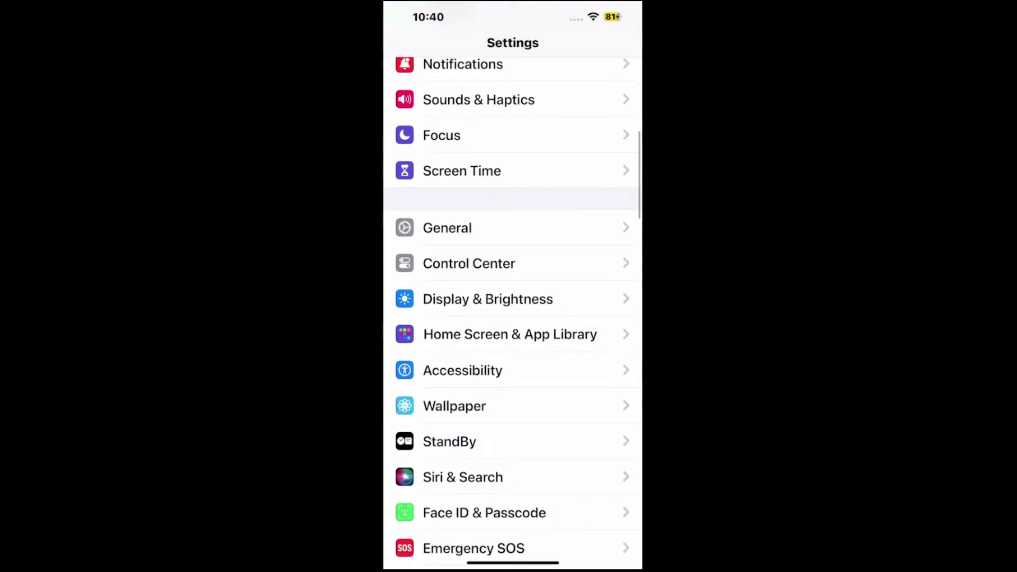
pyautogui.scroll(-10, 513, 318)
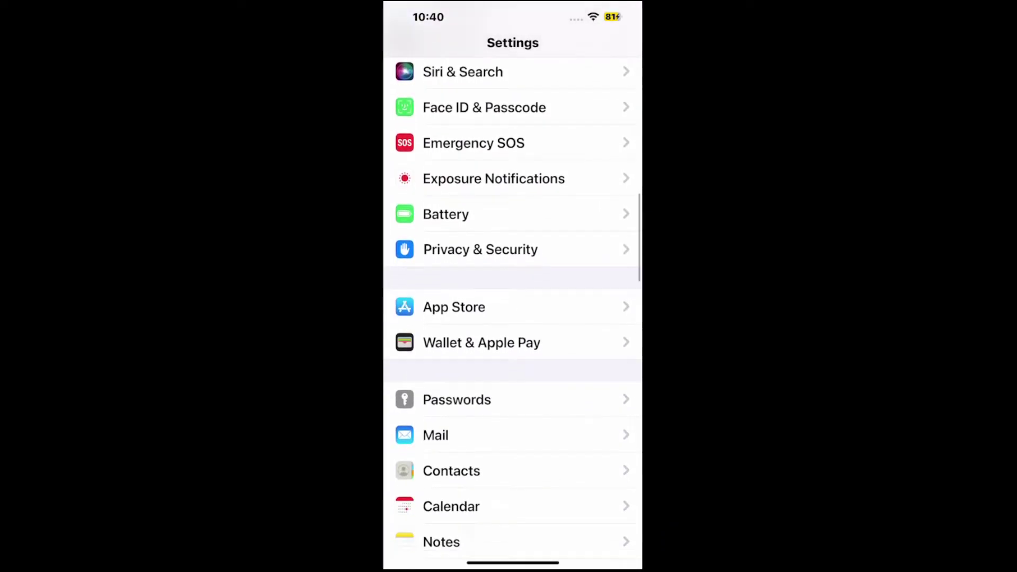
pyautogui.scroll(-10, 513, 318)
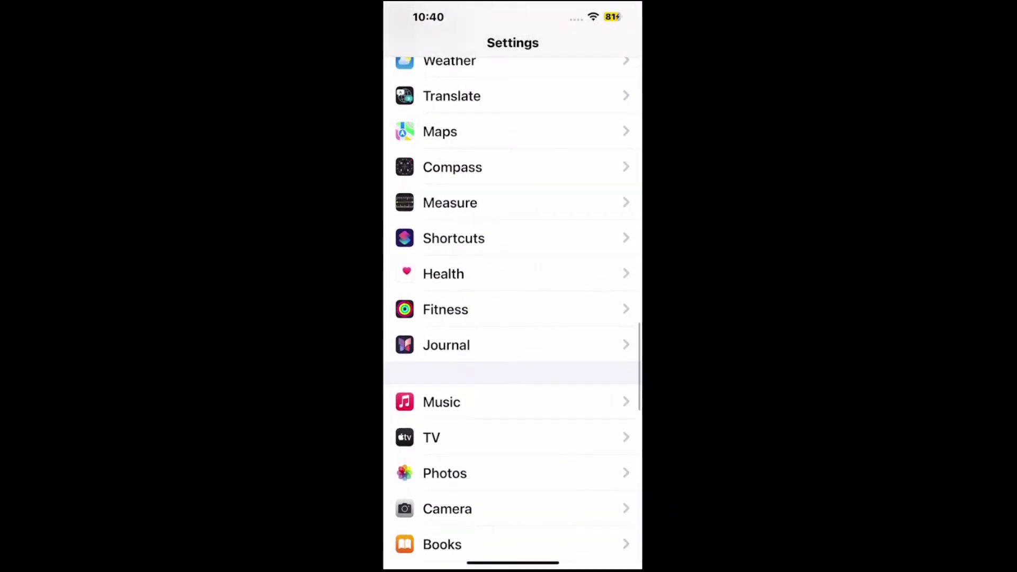
pyautogui.scroll(-8, 512, 319)
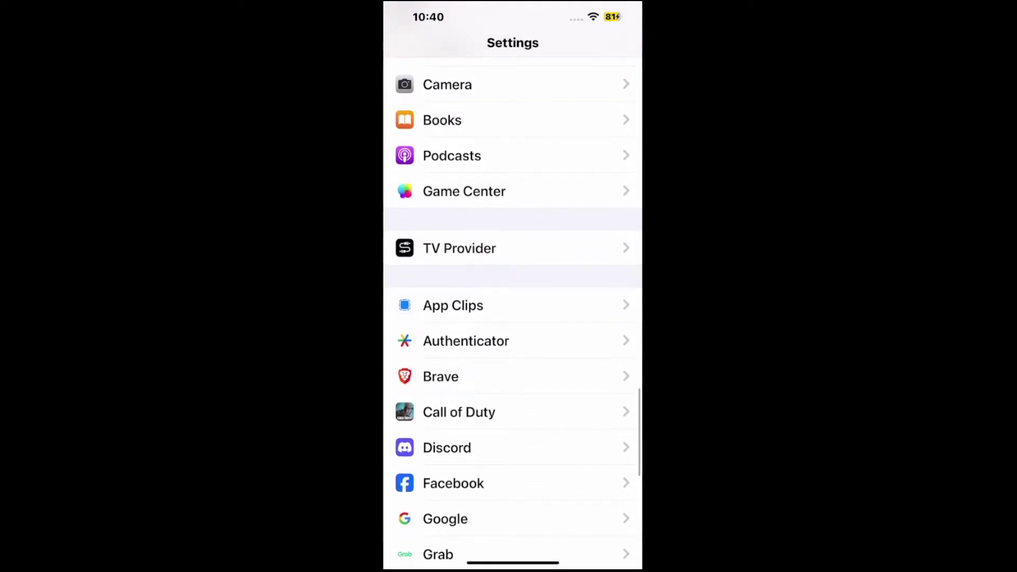
pyautogui.scroll(-5, 512, 318)
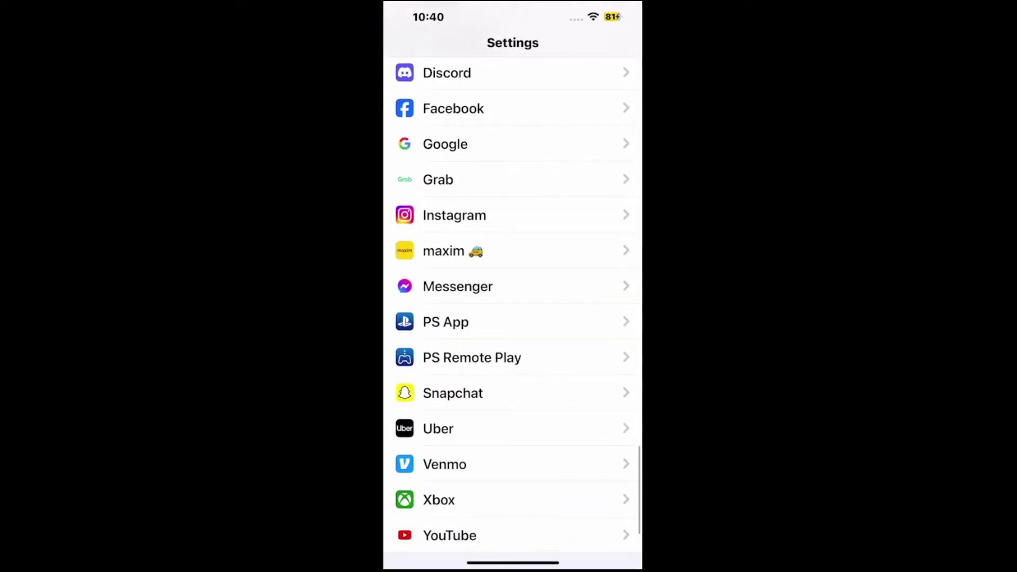
pyautogui.scroll(6, 512, 318)
pyautogui.scroll(8, 512, 318)
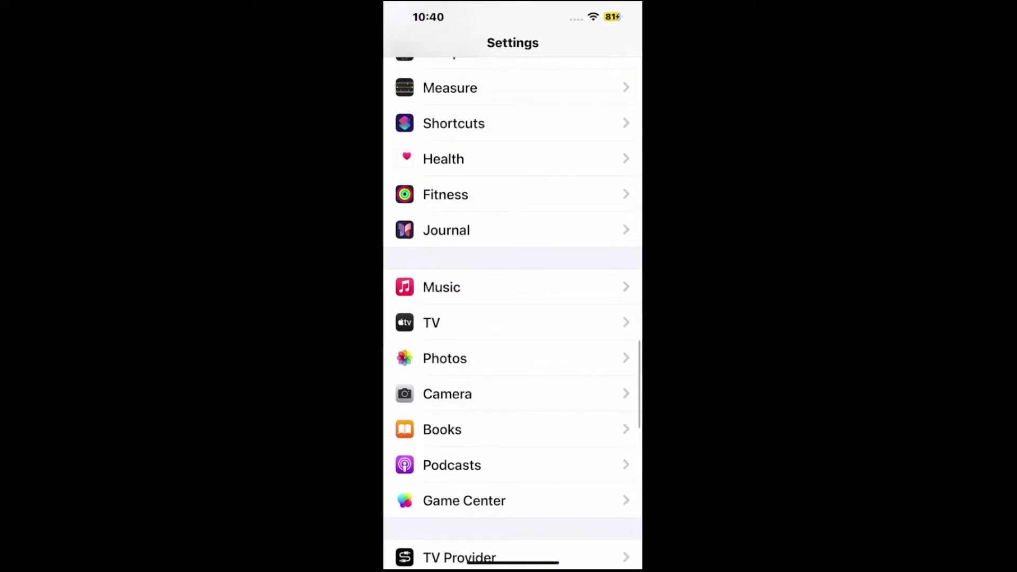
pyautogui.scroll(6, 513, 318)
pyautogui.scroll(8, 512, 318)
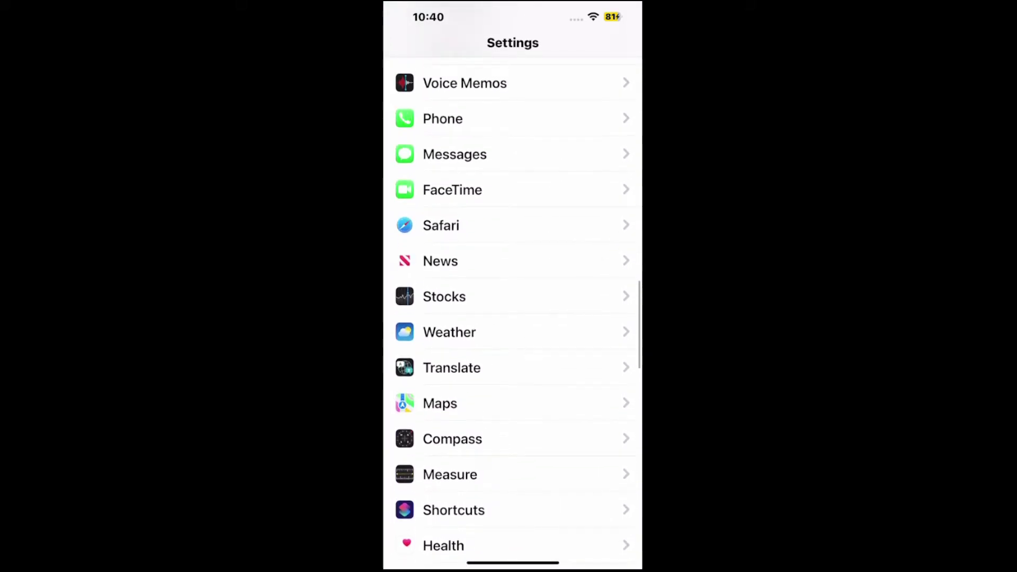
pyautogui.scroll(6, 512, 318)
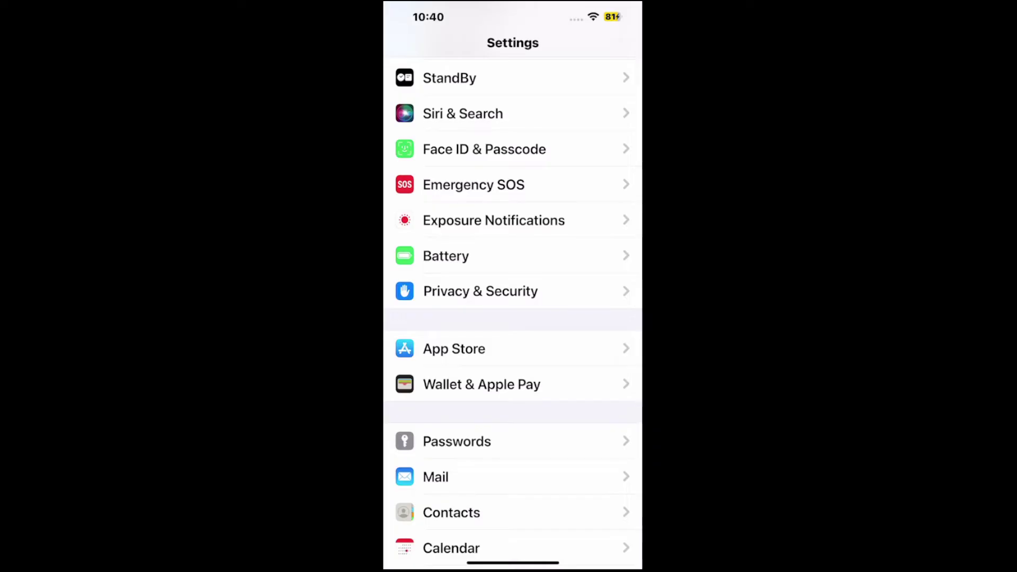
pyautogui.click(513, 255)
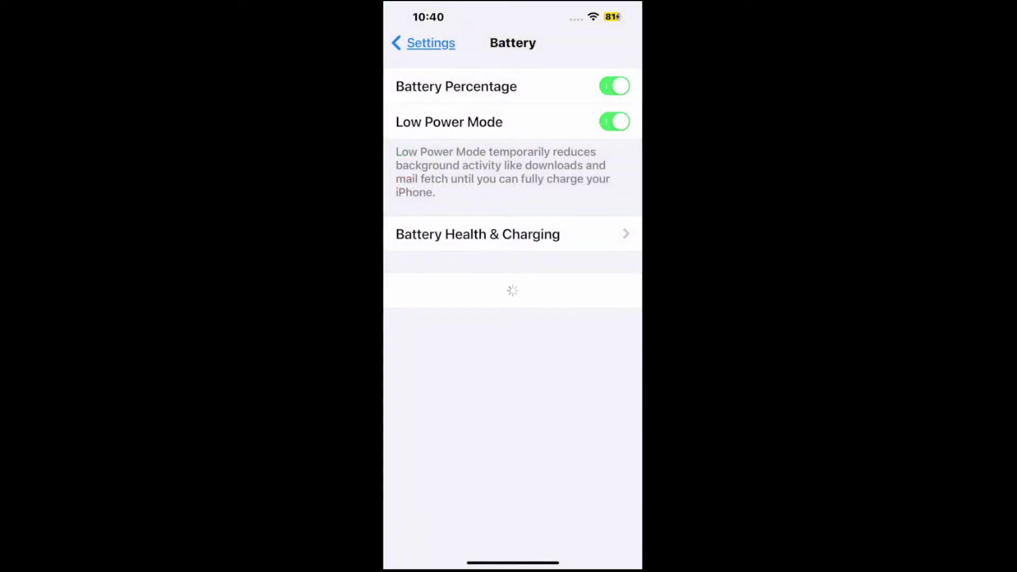
pyautogui.click(615, 86)
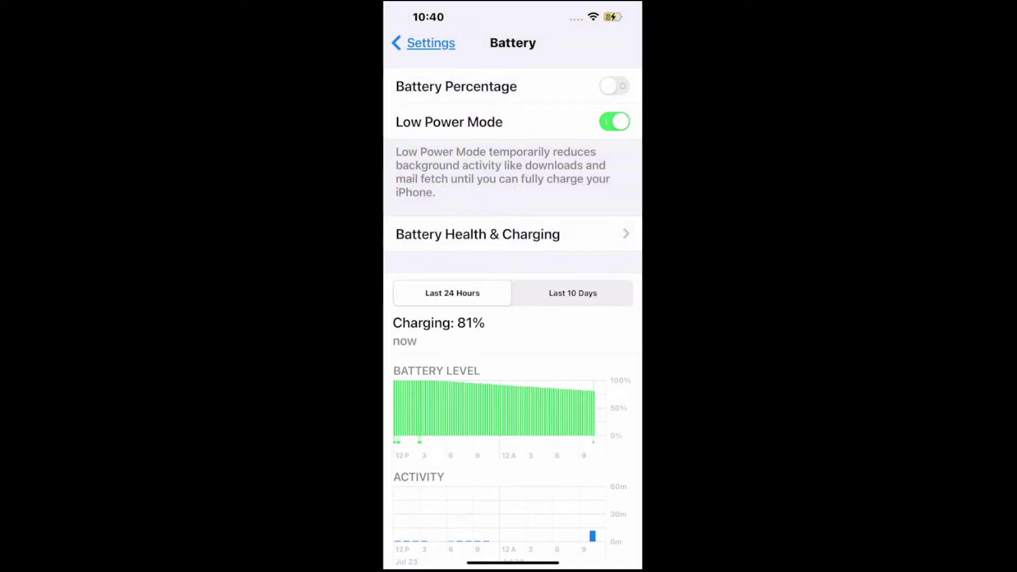
pyautogui.click(614, 86)
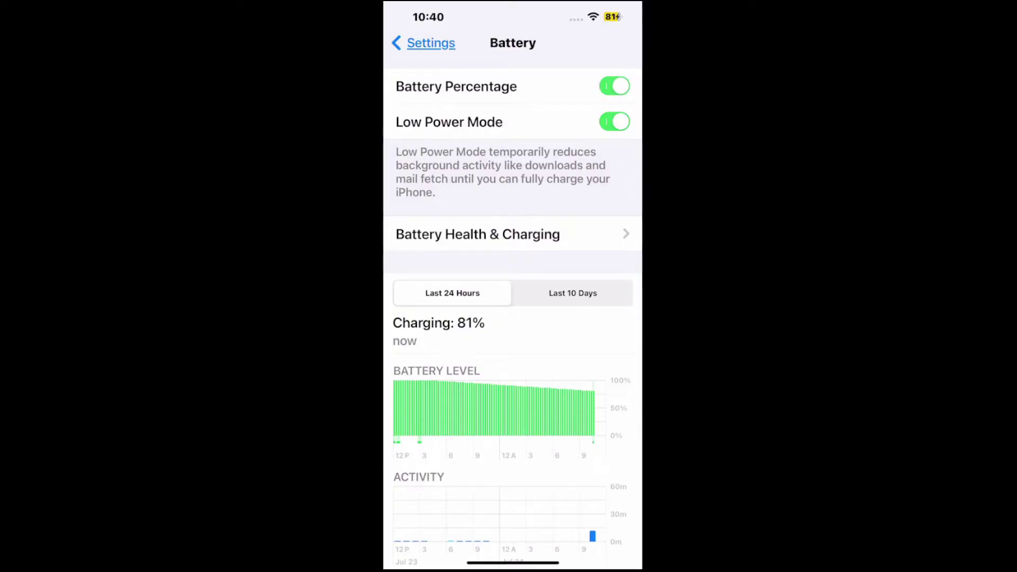
pyautogui.click(614, 86)
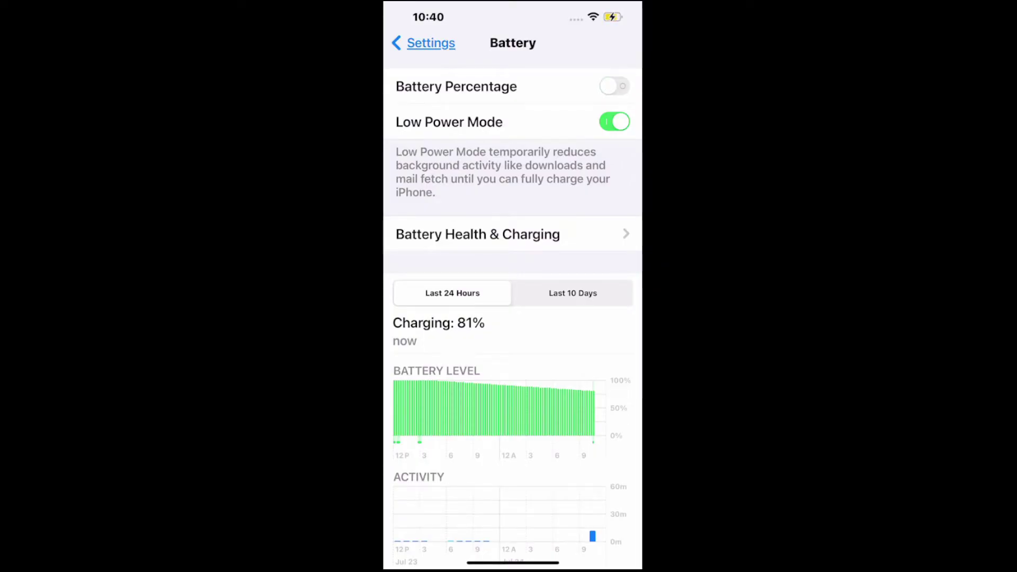
pyautogui.click(614, 86)
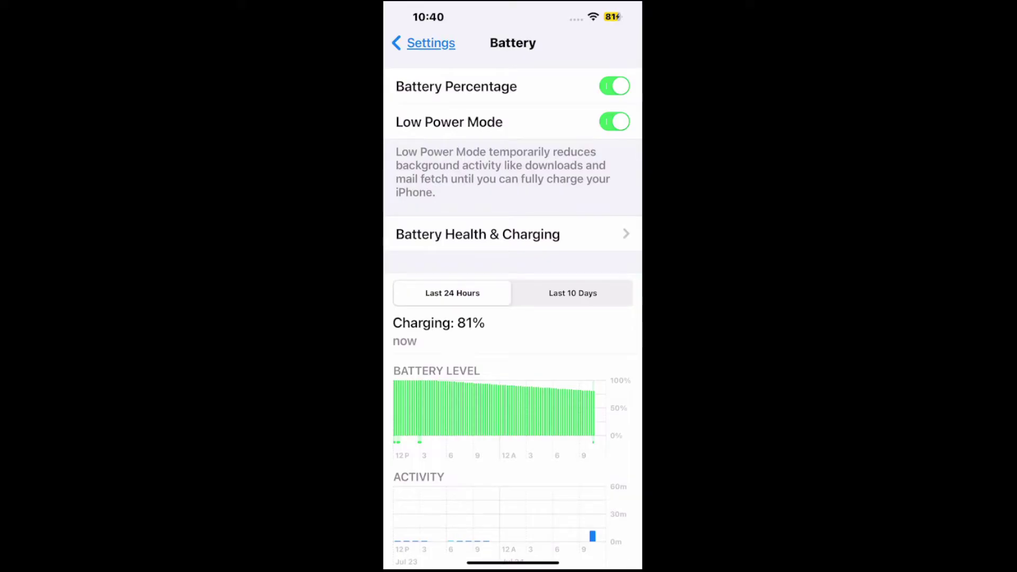
pyautogui.click(614, 122)
pyautogui.click(615, 122)
pyautogui.click(614, 121)
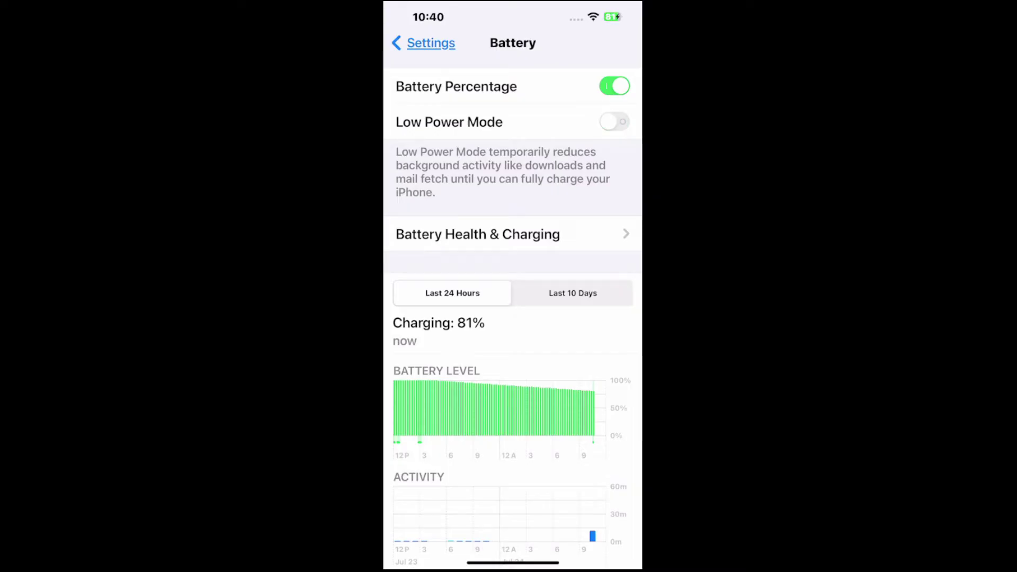
pyautogui.click(615, 122)
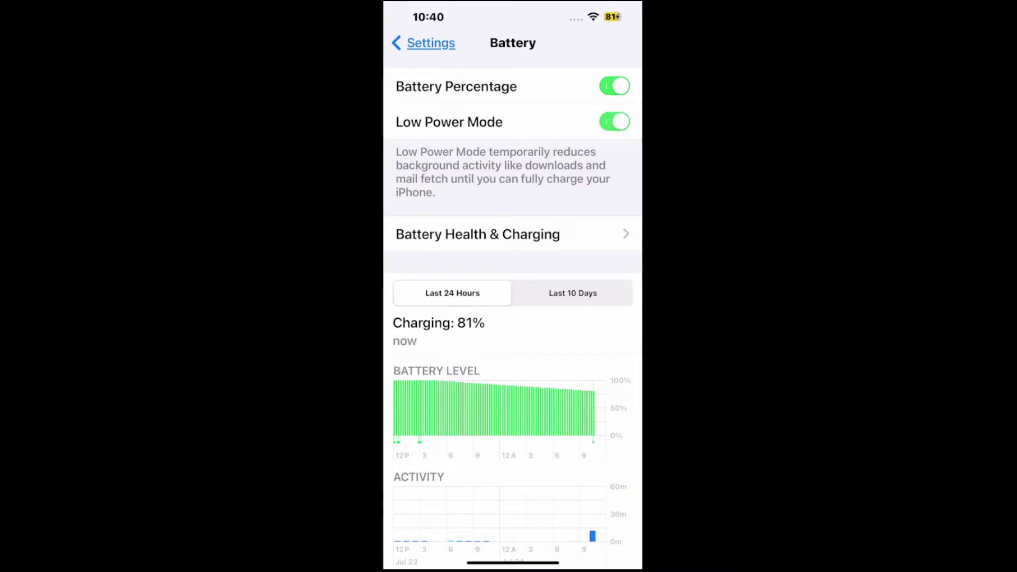
pyautogui.click(614, 122)
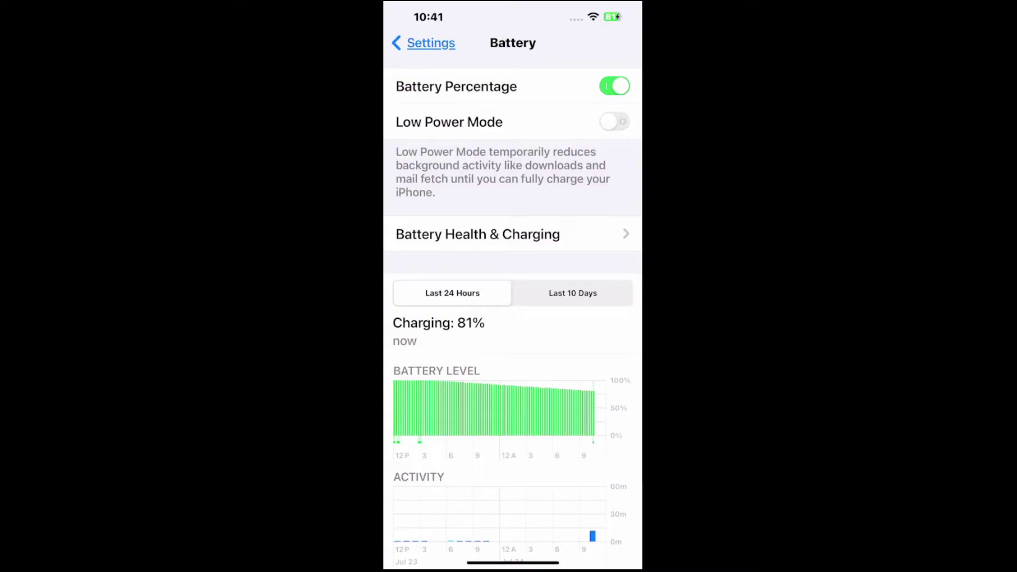
pyautogui.click(614, 122)
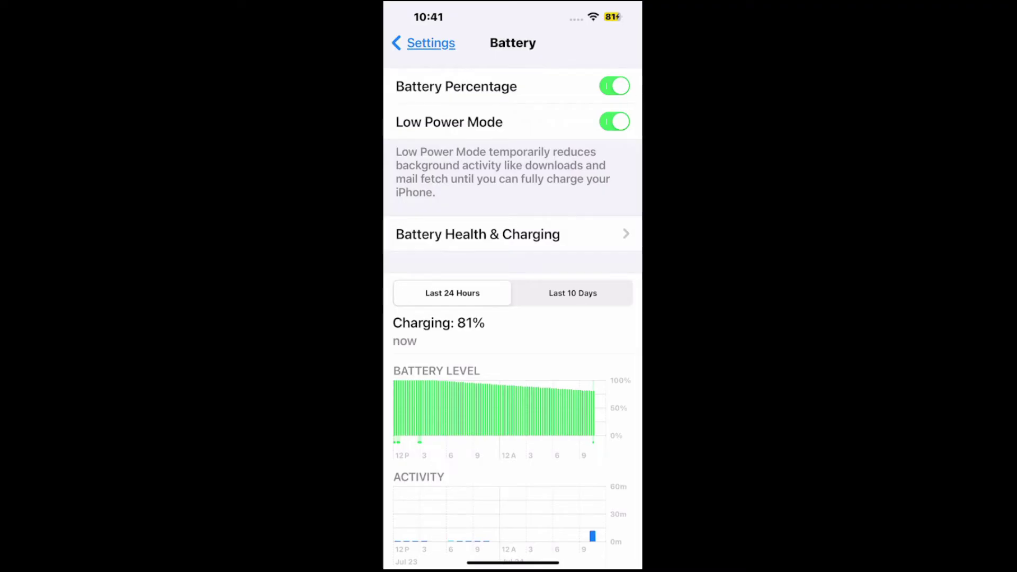
pyautogui.click(478, 233)
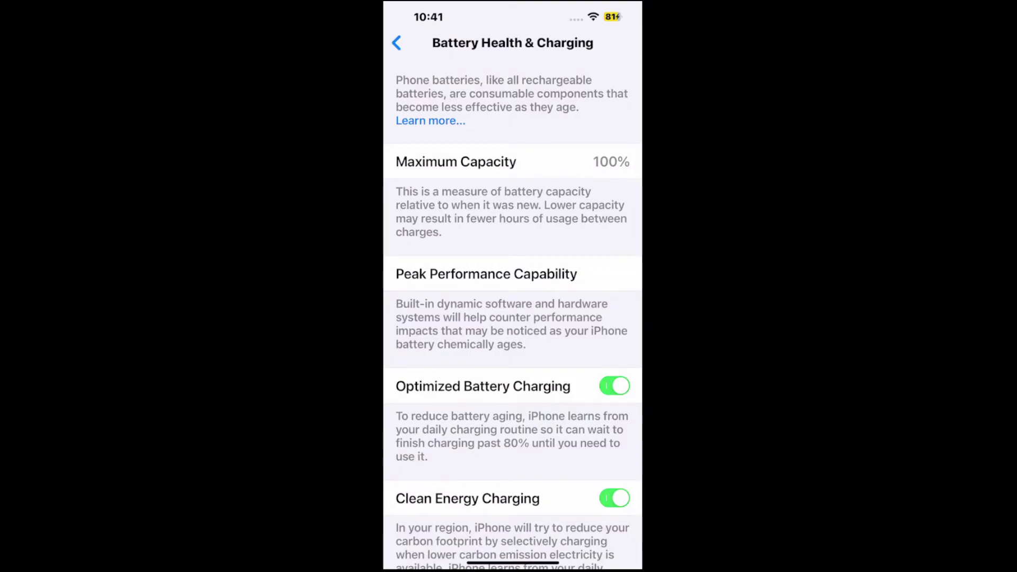
pyautogui.scroll(-3, 512, 318)
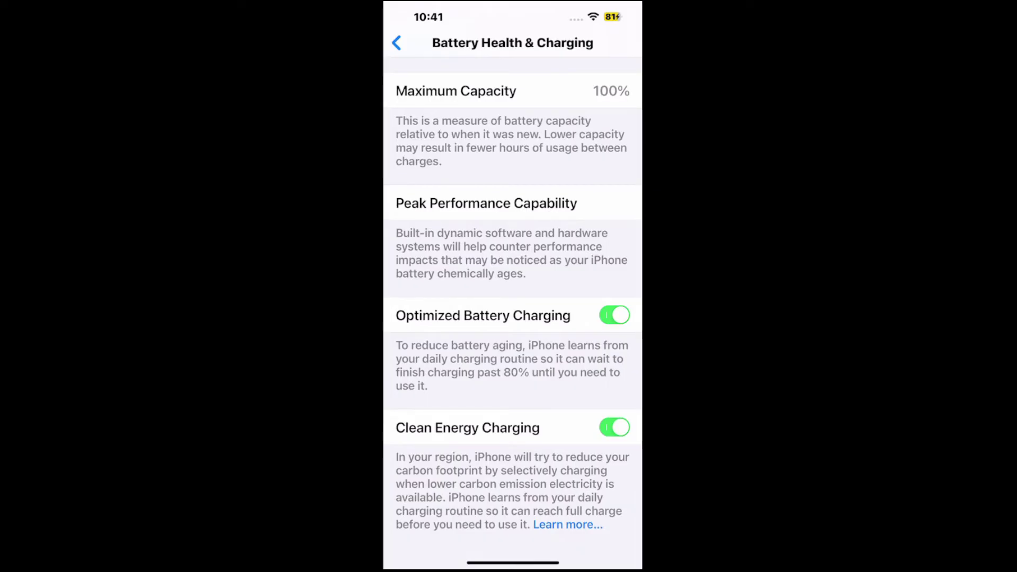
# - Return to Battery, switch the per-app list to activity time, then go back to Settings
pyautogui.click(397, 42)
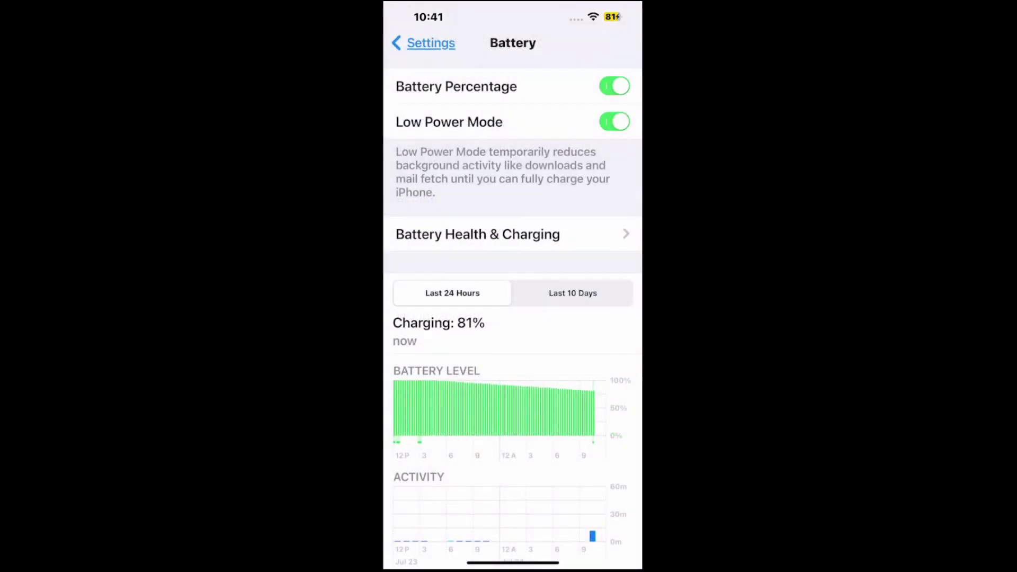
pyautogui.scroll(-3, 513, 318)
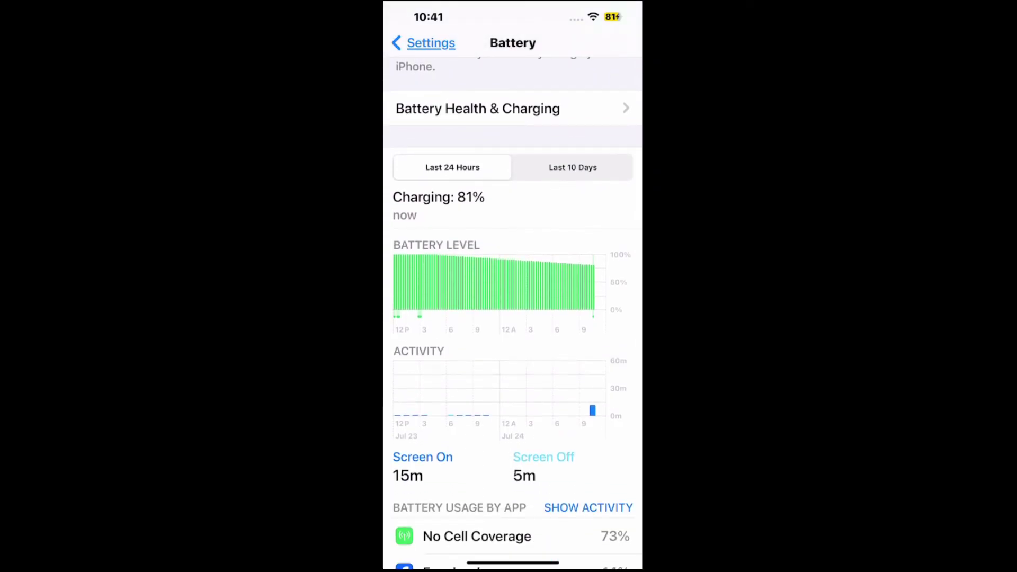
pyautogui.scroll(-3, 513, 317)
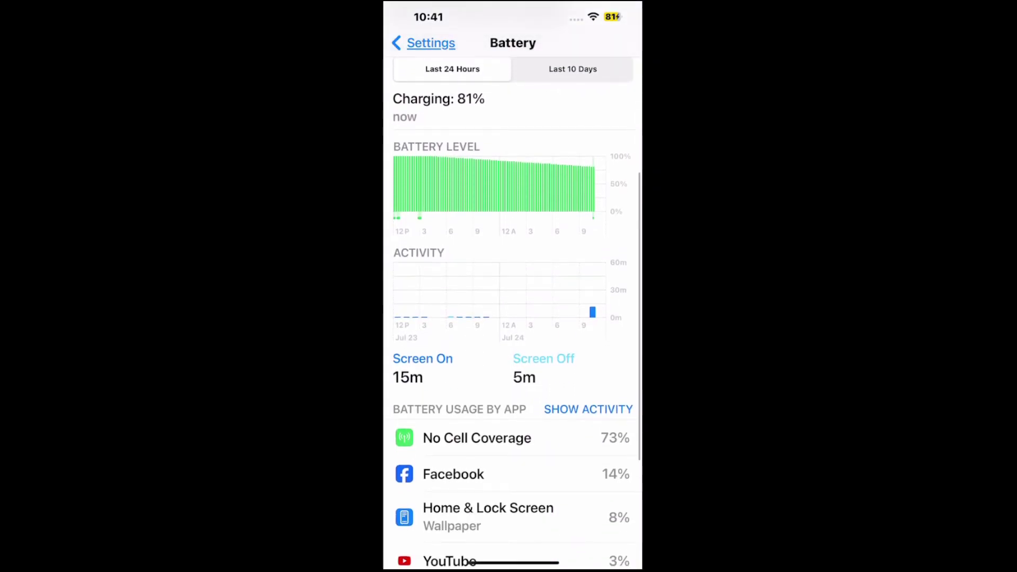
pyautogui.scroll(-2, 512, 318)
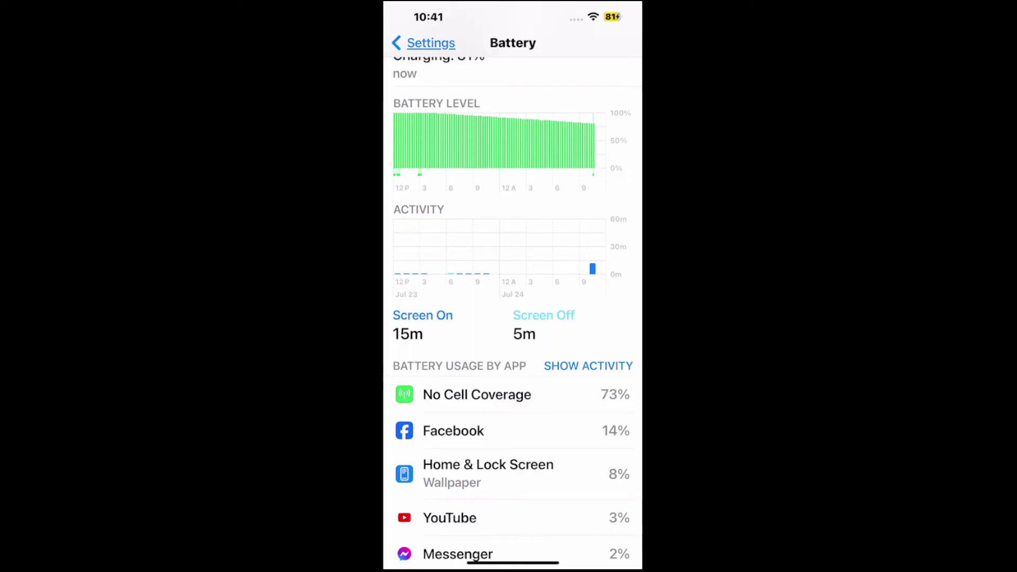
pyautogui.click(588, 366)
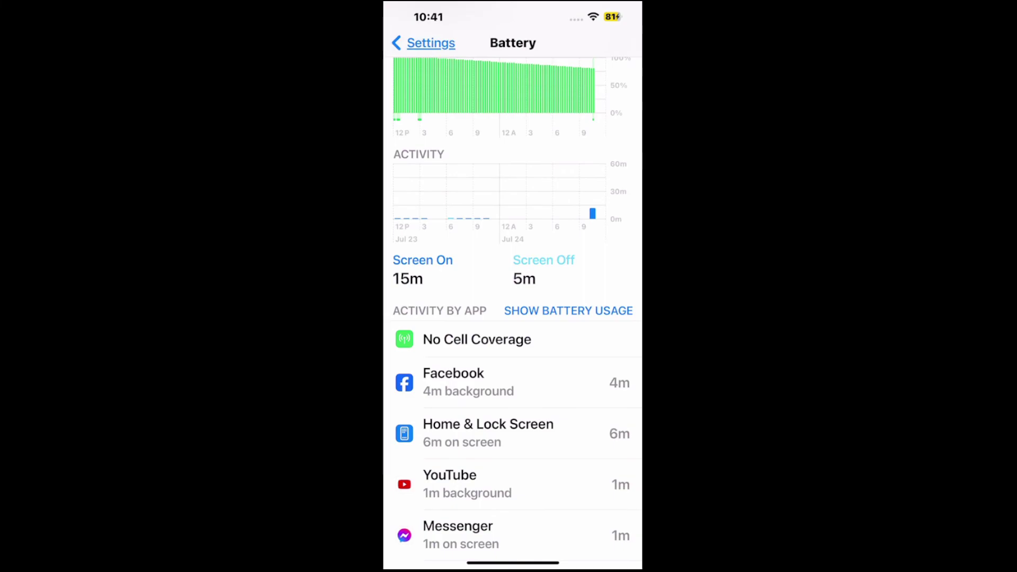
pyautogui.scroll(-2, 513, 319)
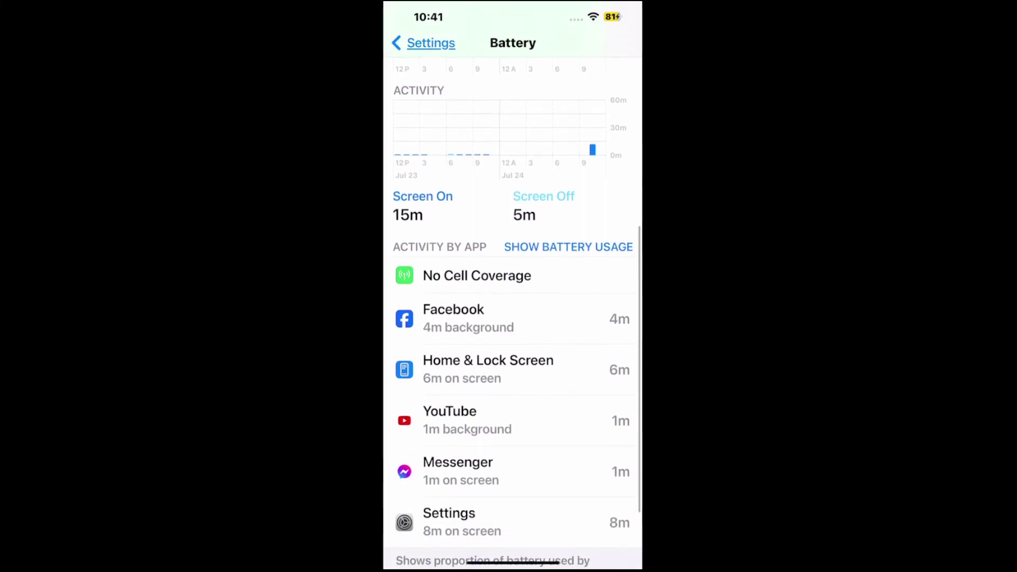
pyautogui.scroll(10, 513, 317)
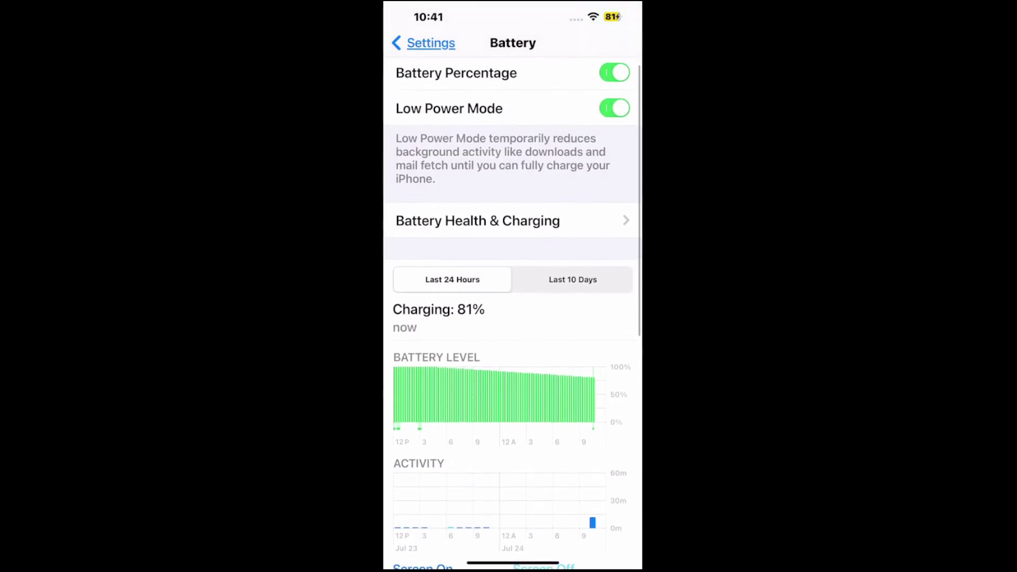
pyautogui.click(425, 43)
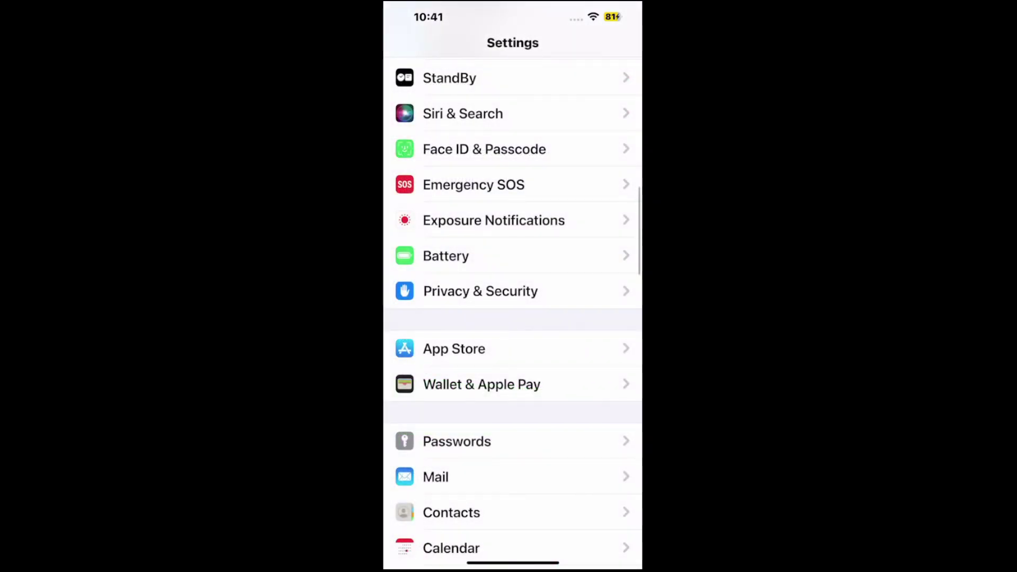